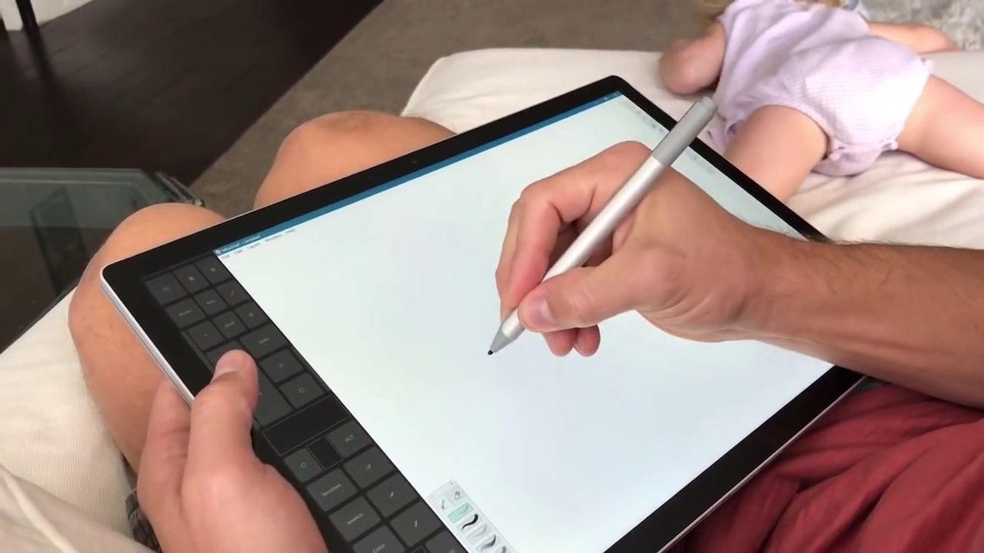
Draw a short, thin diagonal pen stroke on the blank Mischief canvas.
mouse_move(486, 350)
left_mouse_down()
mouse_move(473, 319)
mouse_move(476, 360)
mouse_move(492, 374)
left_mouse_up()
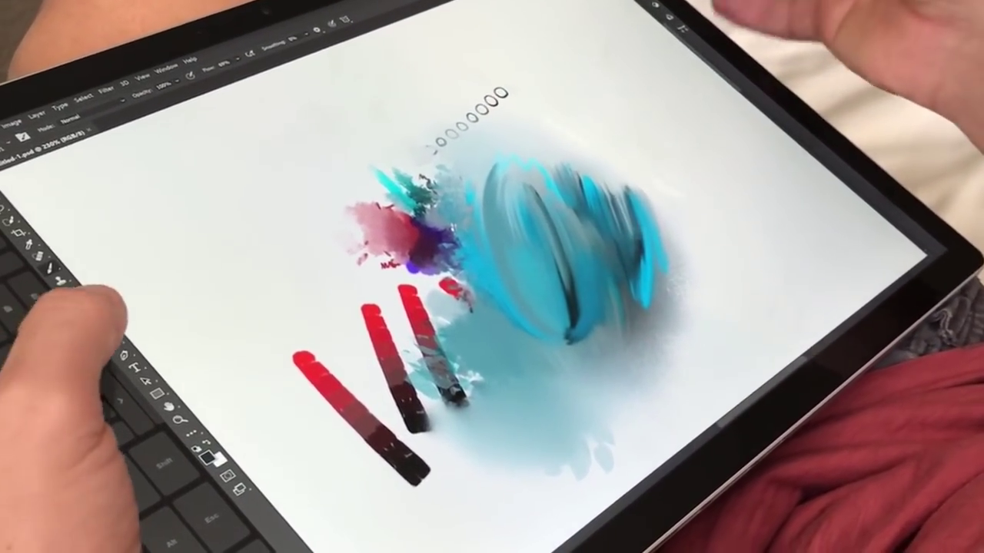
Try Smudge, return to the Brush, and paint a dark teal blob left of the pink splash.
key("r")
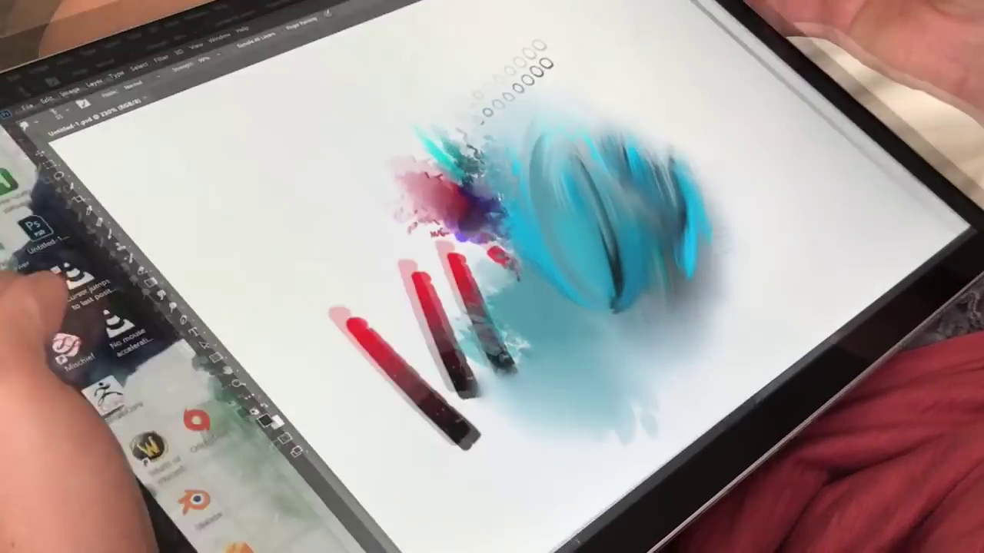
key("b")
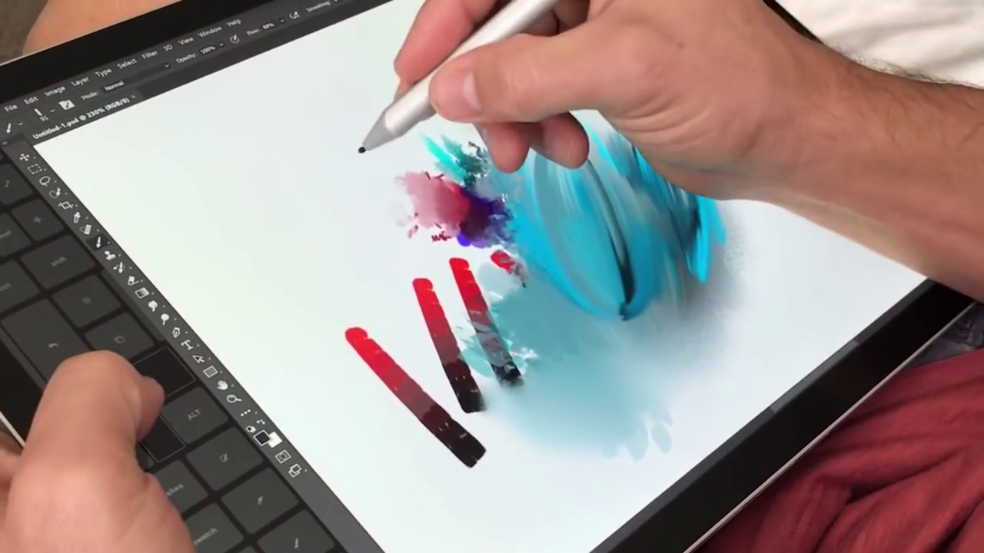
mouse_move(350, 146)
left_mouse_down()
mouse_move(376, 123)
mouse_move(427, 154)
mouse_move(485, 127)
left_mouse_up()
Pick a lighter teal from the HUD colour picker and paint a cyan blob beside the dark one.
right_click(484, 123, "alt+shift")
right_click(500, 115, "alt+shift")
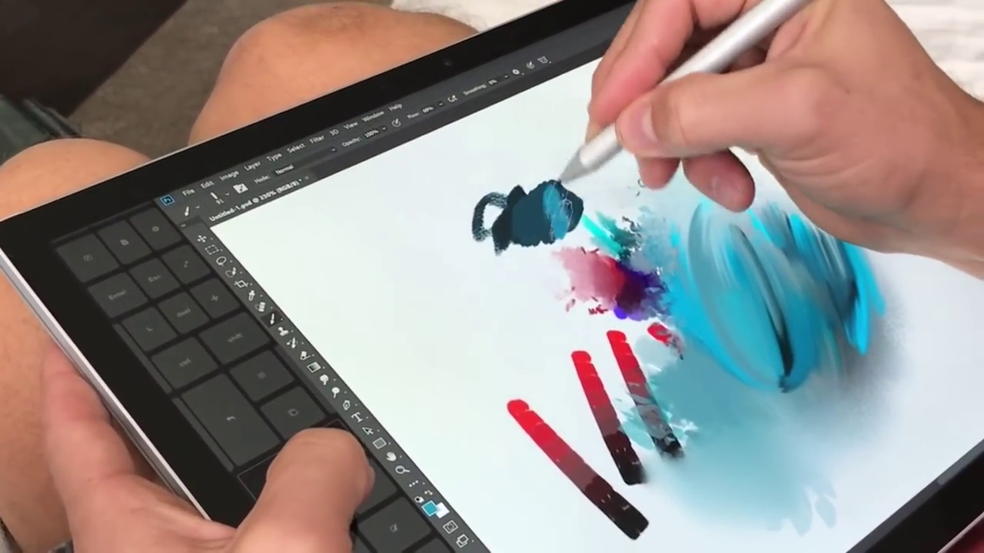
left_click_drag(553, 185, 592, 192)
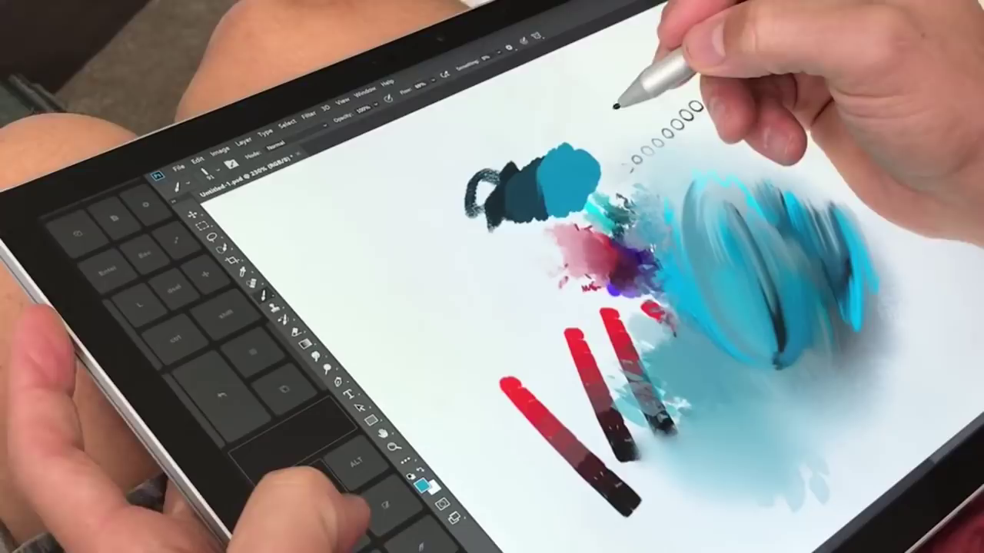
Select the second Kyle's Tech Pens preset from the Tech Pens brush folder.
right_click(615, 123)
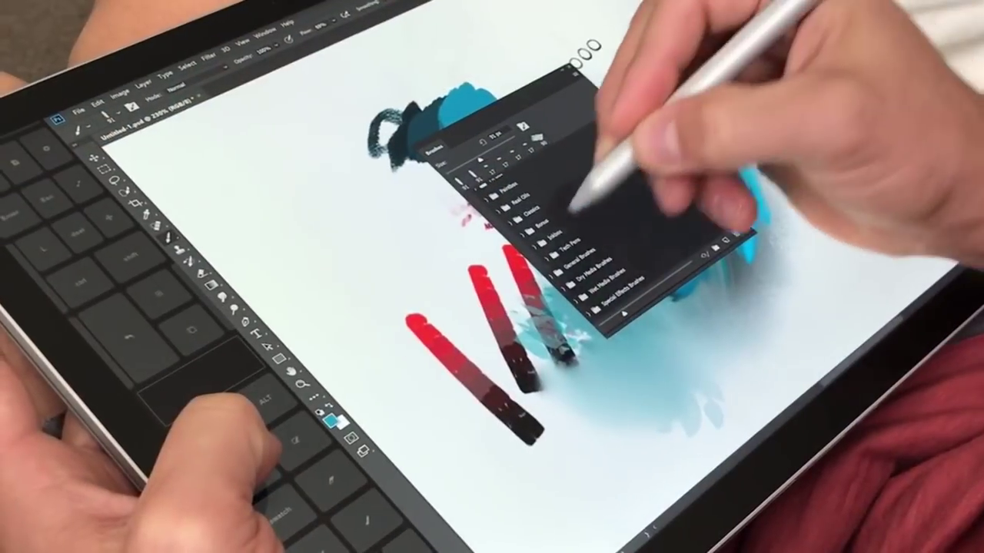
left_click(558, 245)
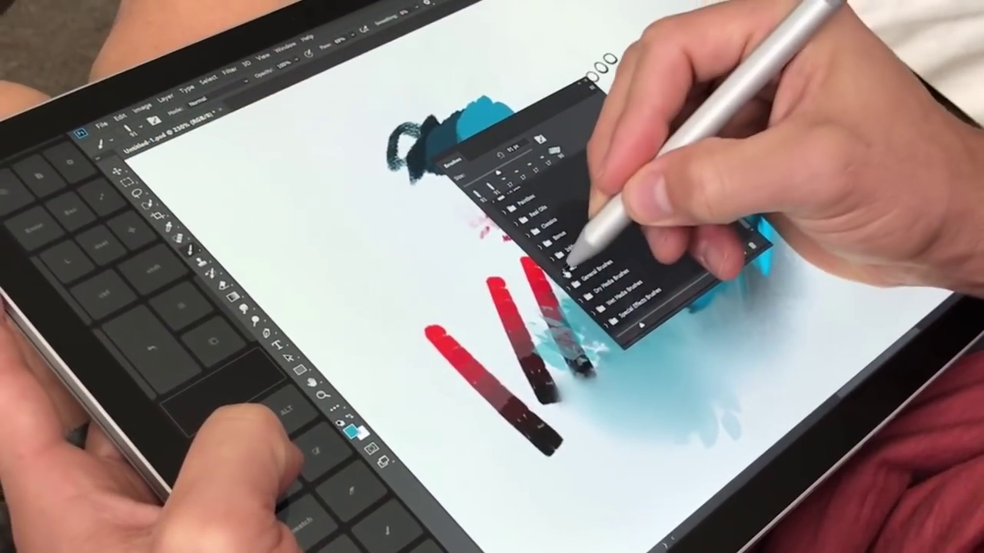
left_click_drag(692, 183, 714, 208)
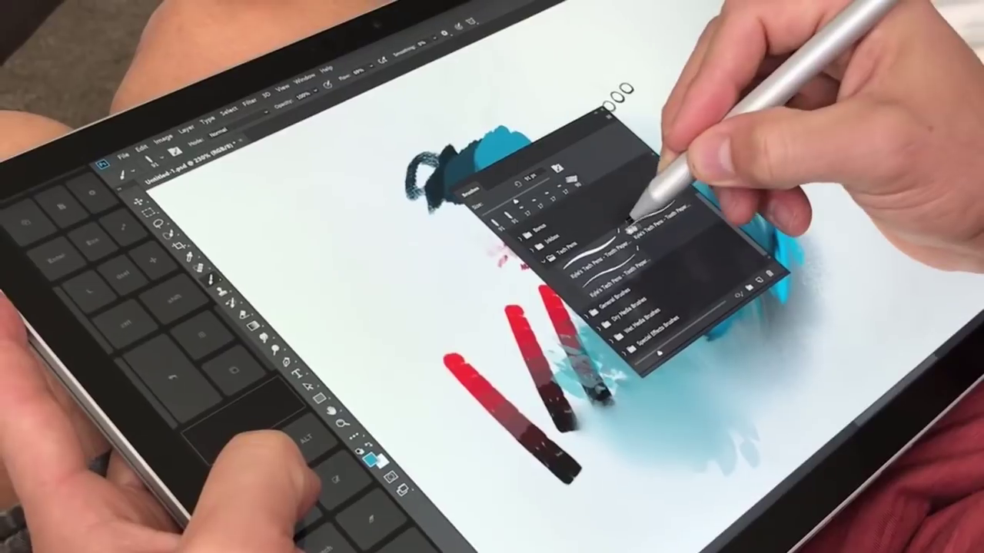
left_click(630, 224)
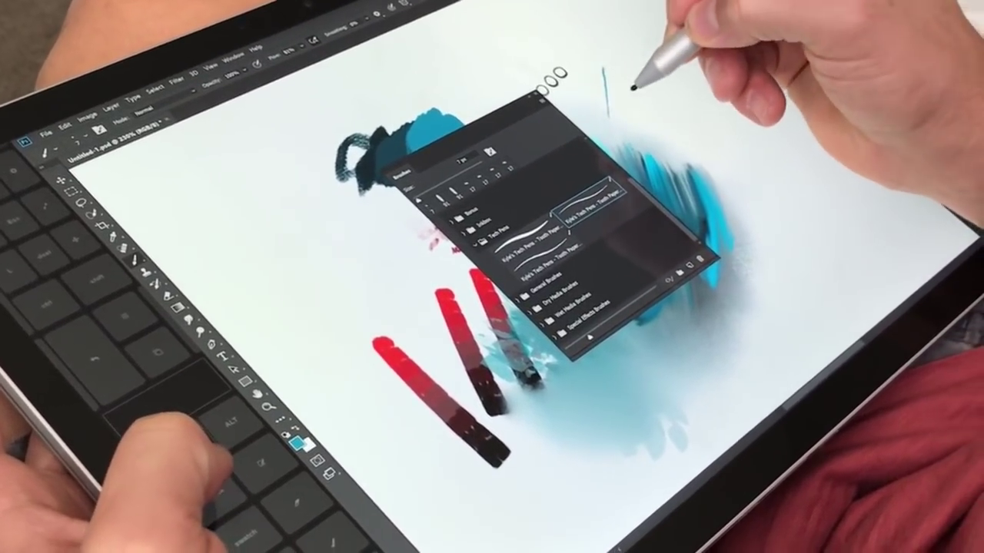
Draw two short, thin teal test lines on the blank canvas area.
left_click(631, 38)
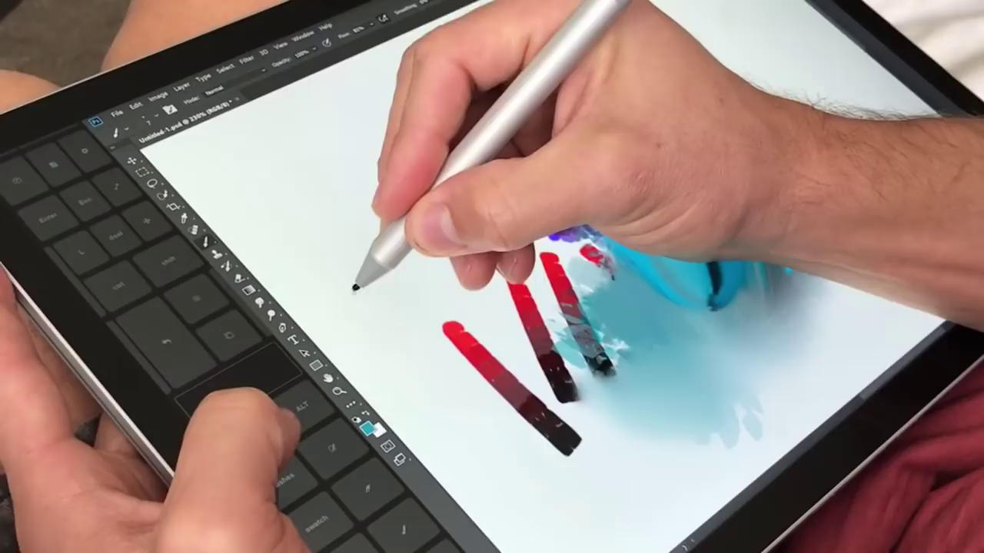
mouse_move(333, 281)
left_mouse_down()
mouse_move(329, 256)
mouse_move(353, 315)
mouse_move(357, 266)
left_mouse_up()
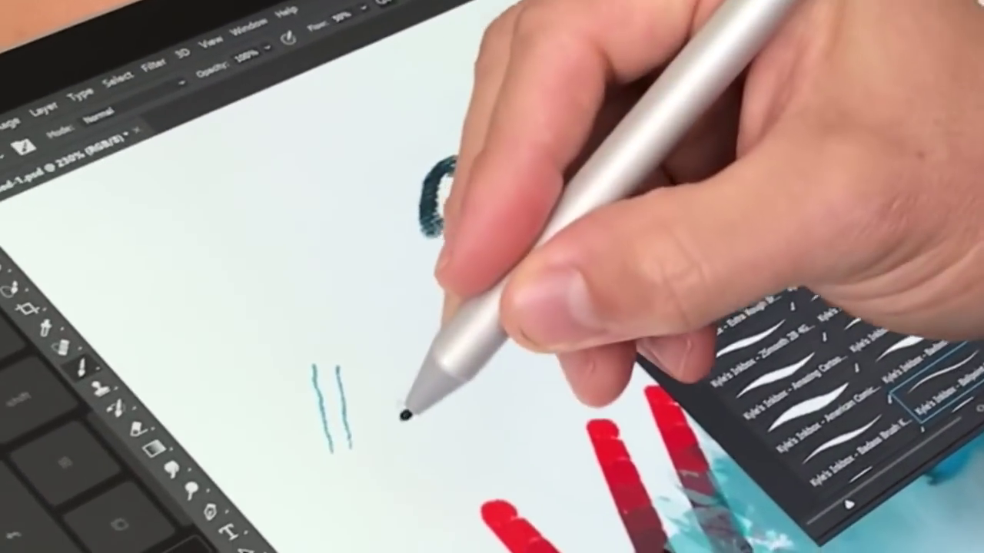
left_click_drag(377, 438, 365, 357)
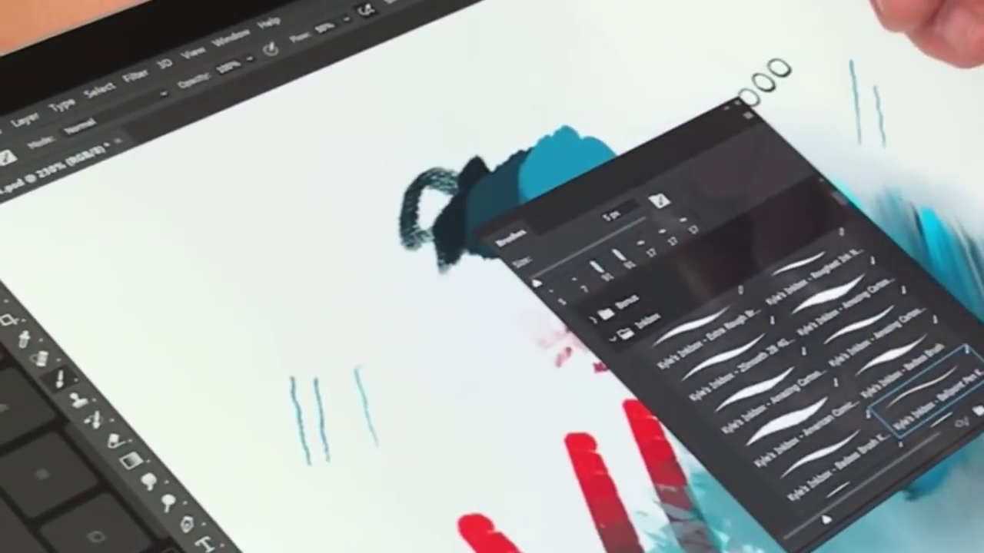
Add two more short, thin teal lines beside the first ones.
left_click(374, 314)
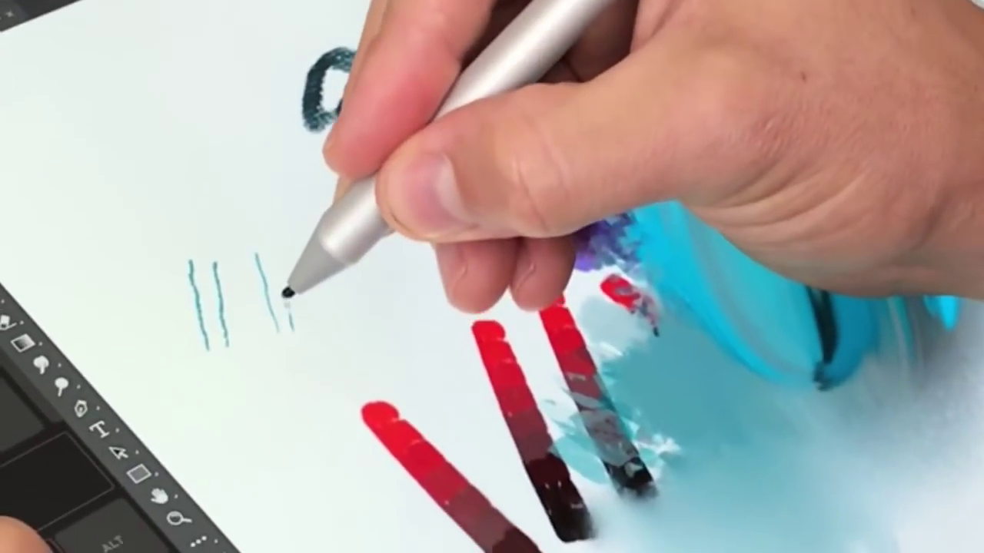
left_click_drag(271, 250, 292, 330)
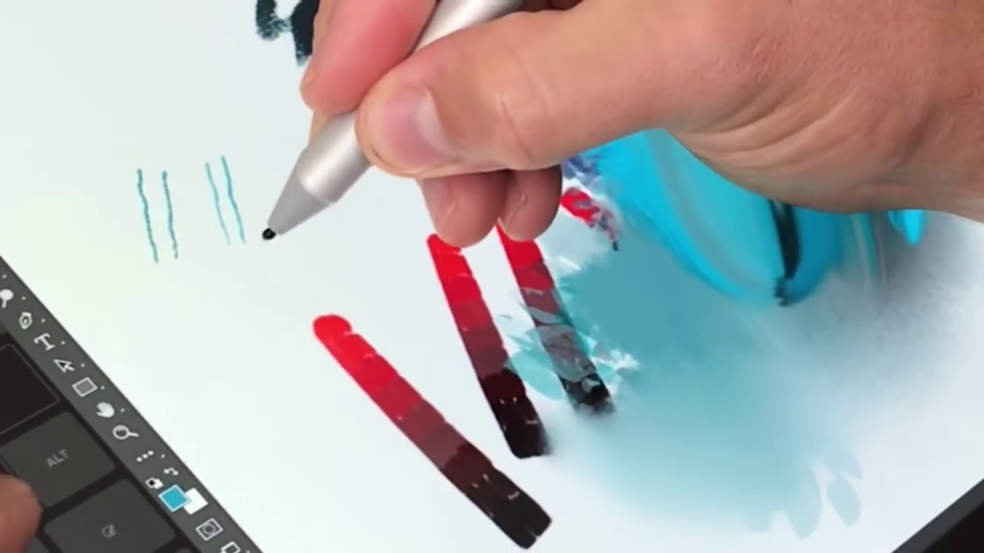
left_click(308, 296)
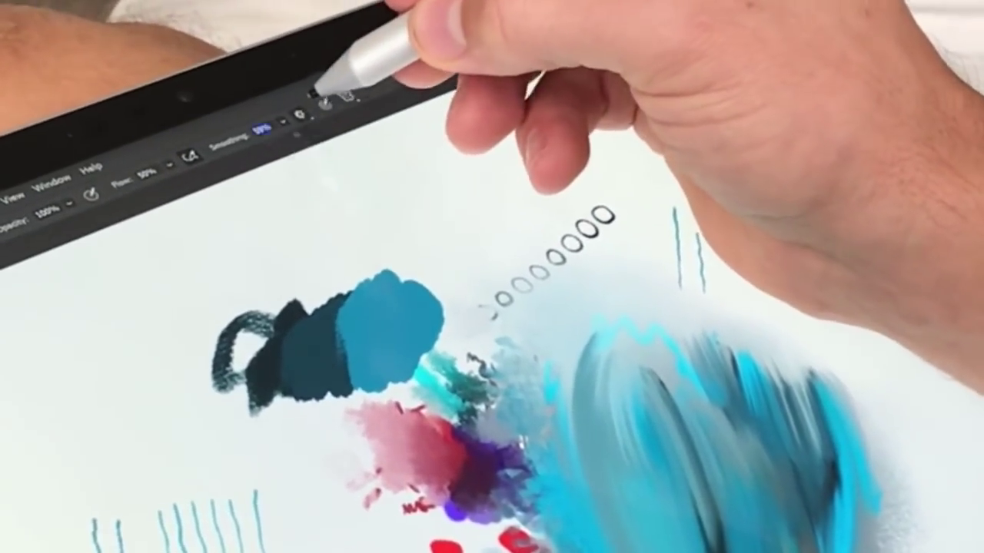
With smoothing on, draw a teal A shape and a long arc sweeping down the canvas.
left_click(345, 176)
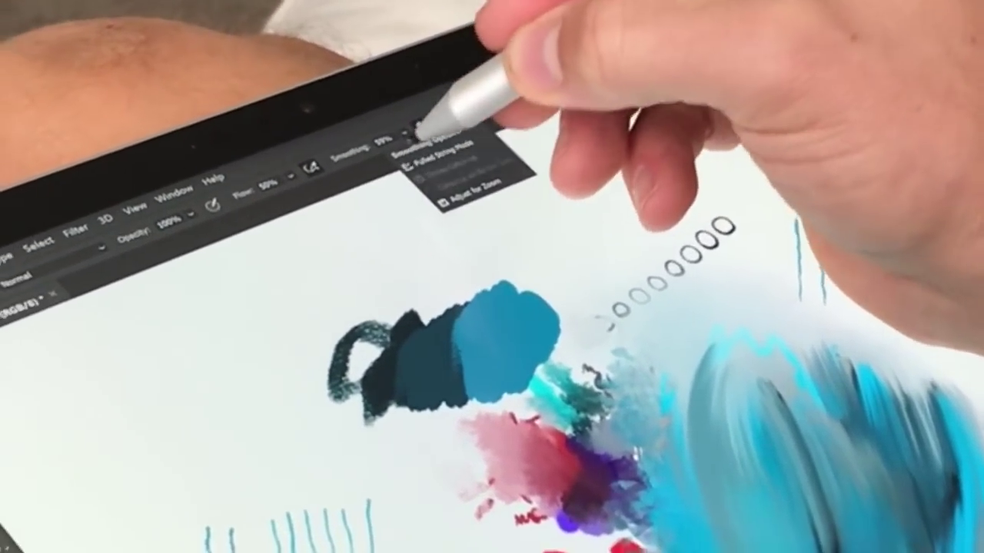
left_click(492, 223)
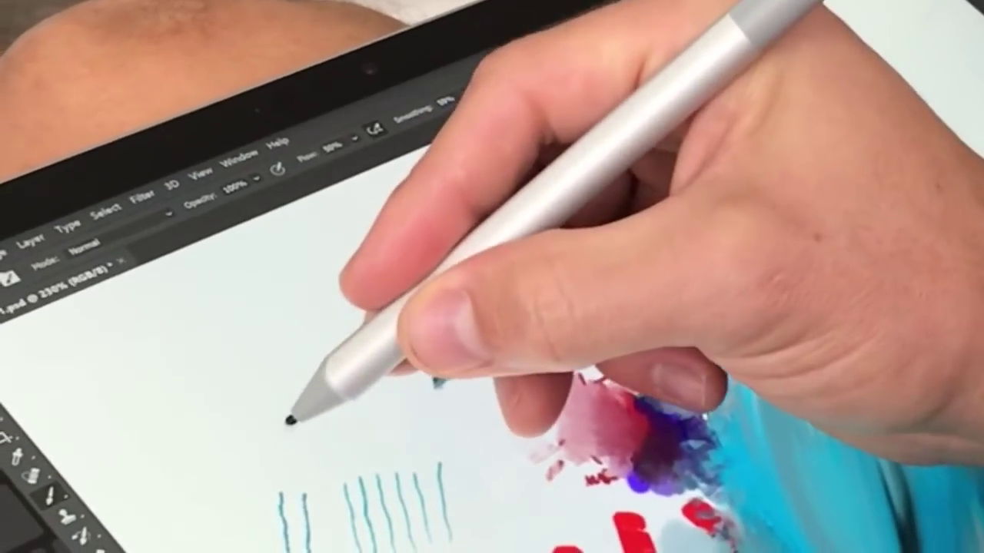
left_click_drag(290, 420, 357, 414)
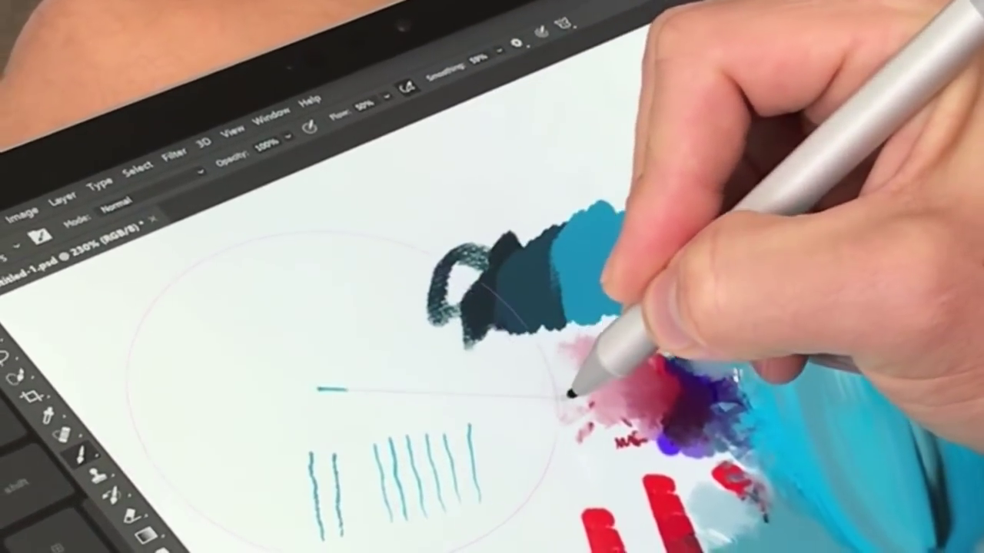
left_click_drag(422, 279, 350, 191)
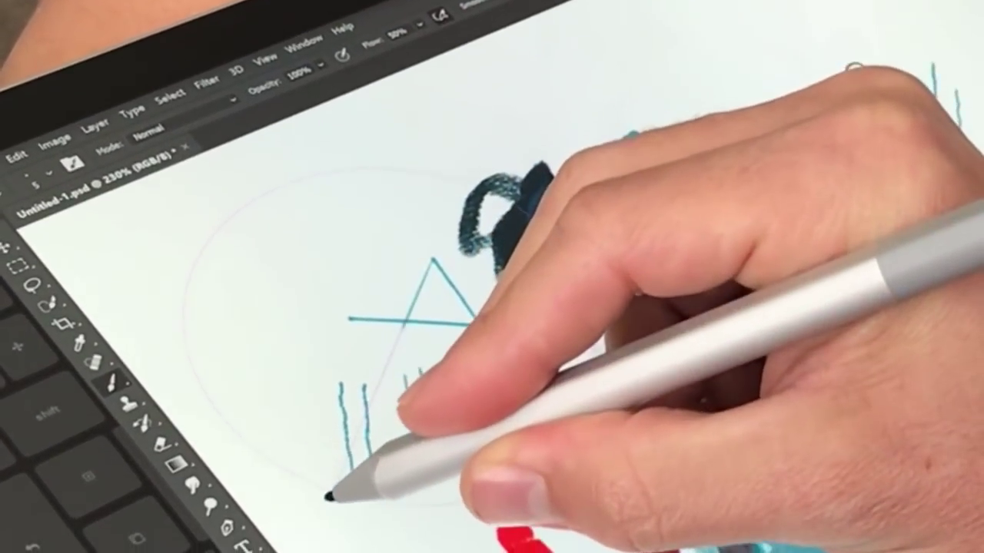
left_click_drag(351, 190, 315, 523)
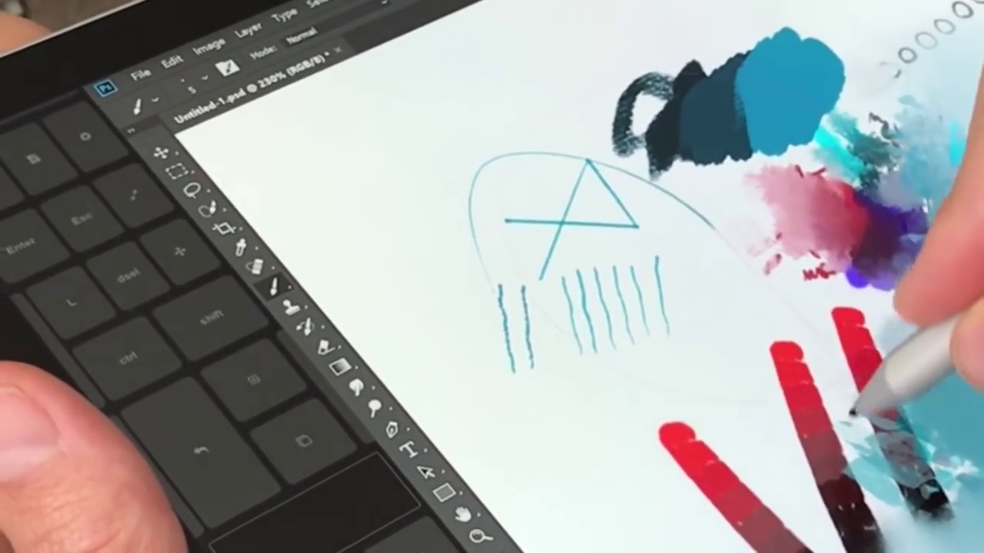
left_click_drag(573, 163, 761, 549)
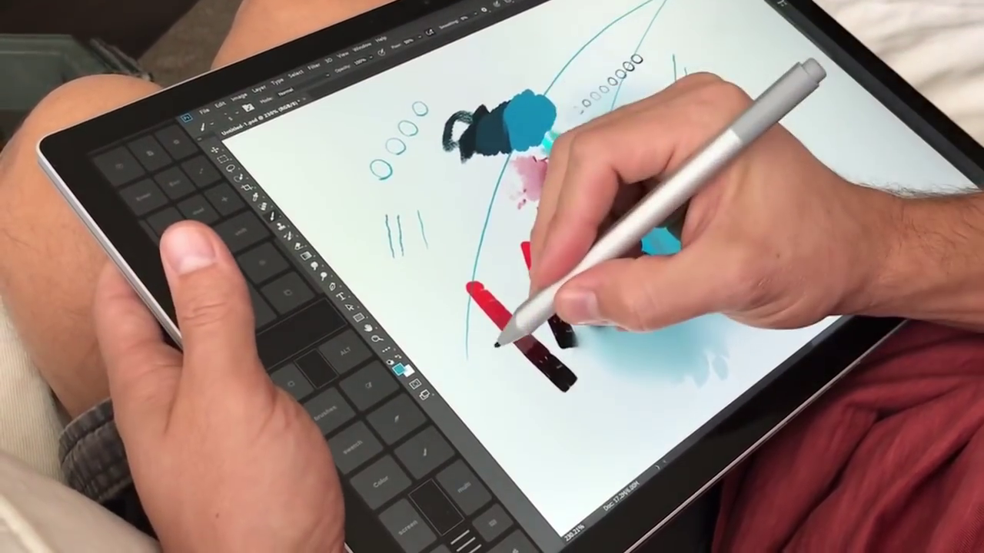
Undo the long sweeping teal arc with Ctrl+Z.
left_click_drag(498, 343, 510, 281)
left_click_drag(538, 231, 568, 131)
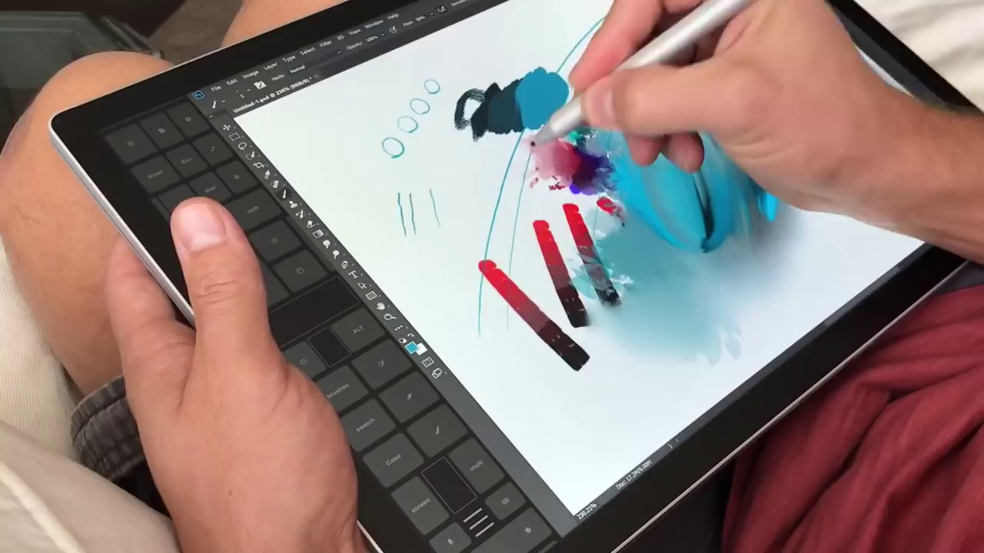
left_click_drag(654, 115, 754, 231)
scroll(584, 253, "up", 3)
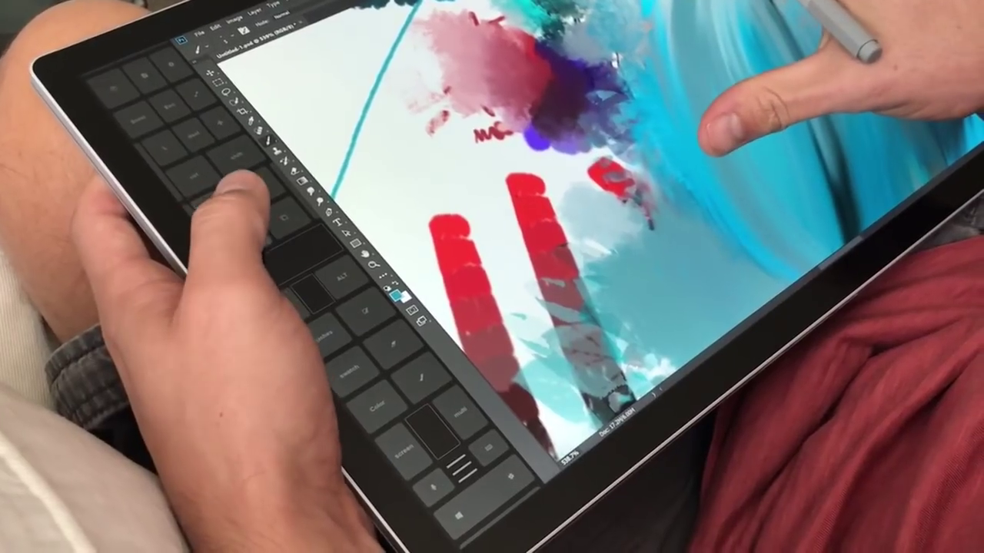
key("ctrl+z")
scroll(584, 254, "down", 2)
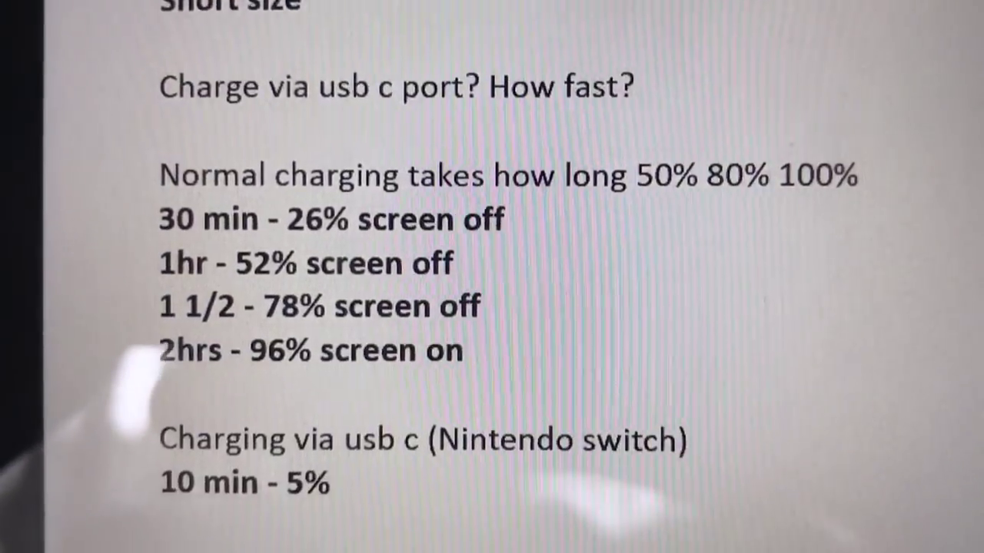
scroll(492, 308, "down", 3)
scroll(492, 308, "down", 3)
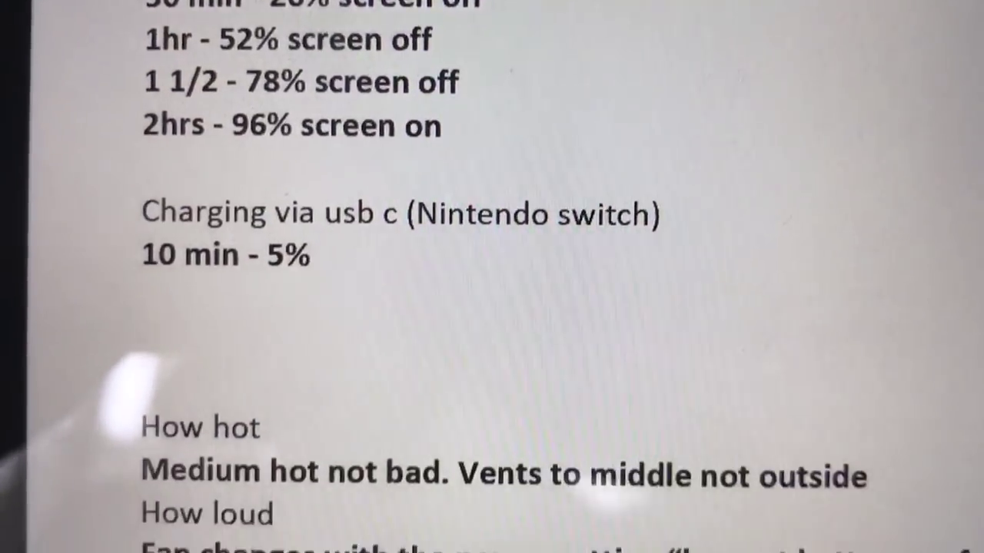